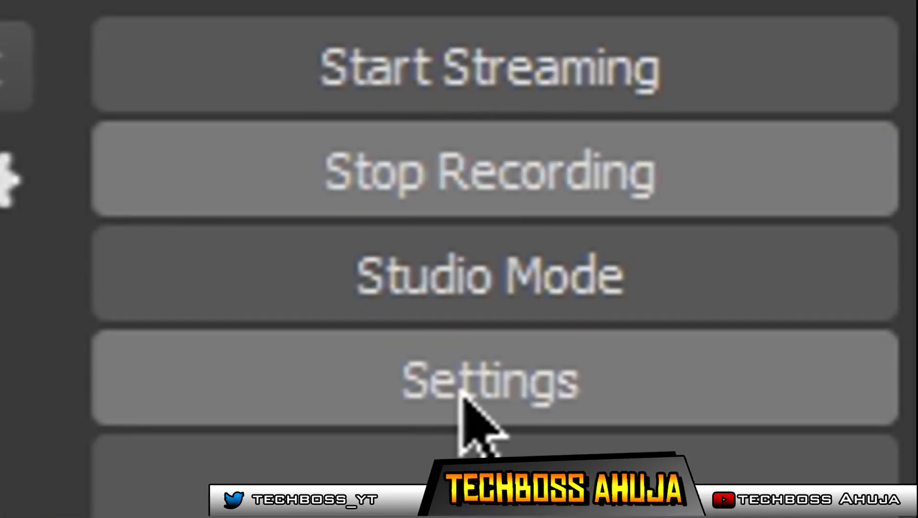
# Step: Open Settings, try the Default theme, then set the interface theme back to Dark
pyautogui.click(461, 392)
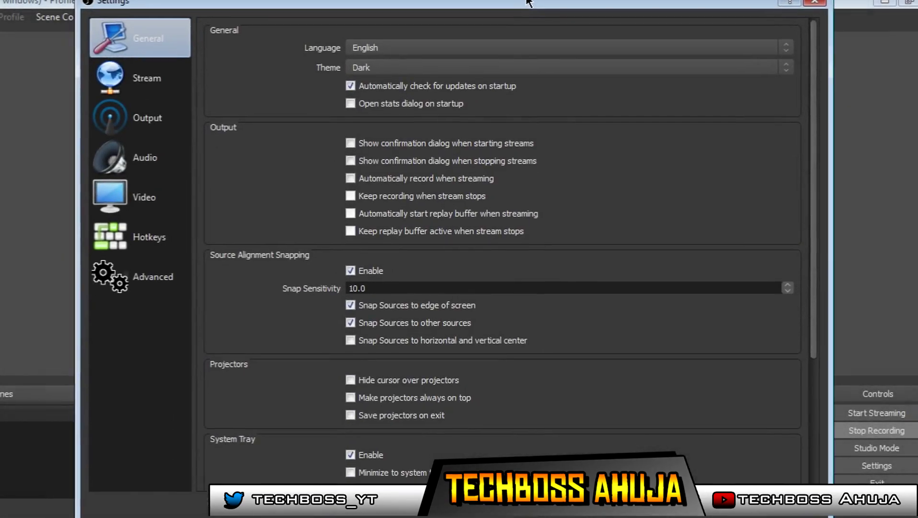
pyautogui.click(437, 75)
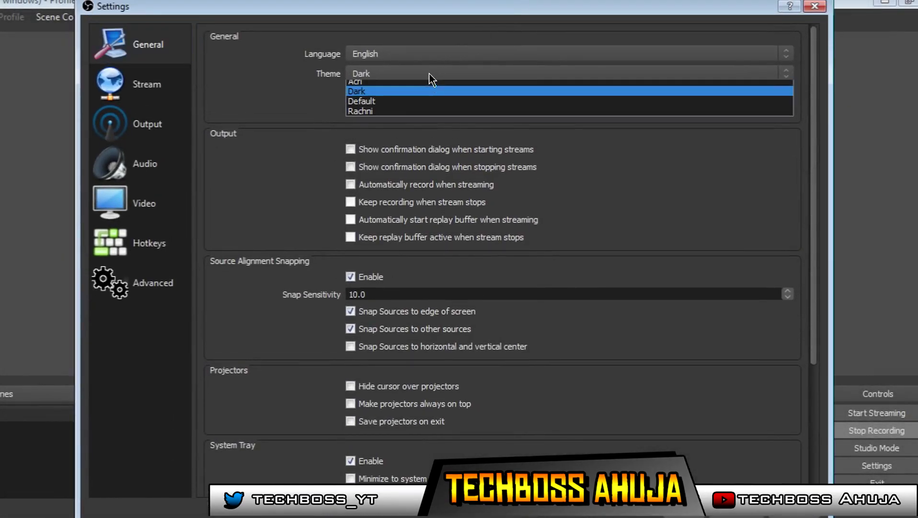
pyautogui.click(427, 106)
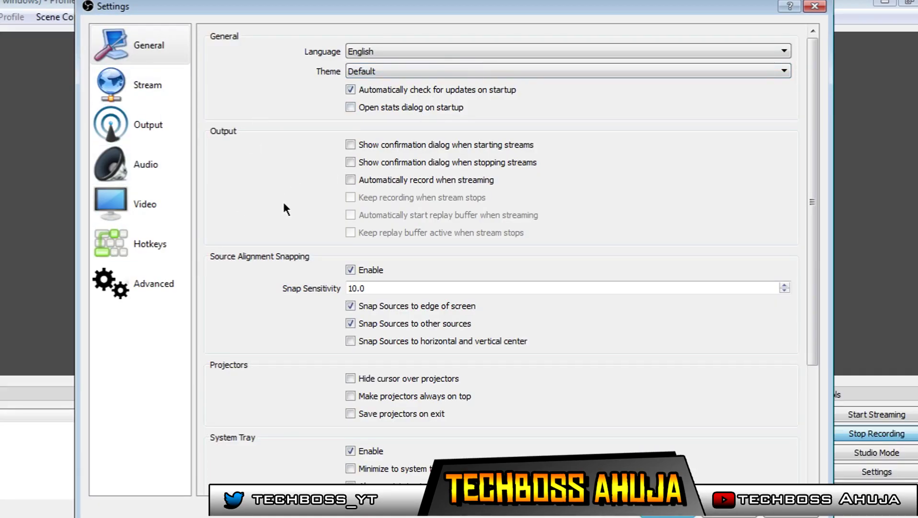
pyautogui.click(361, 75)
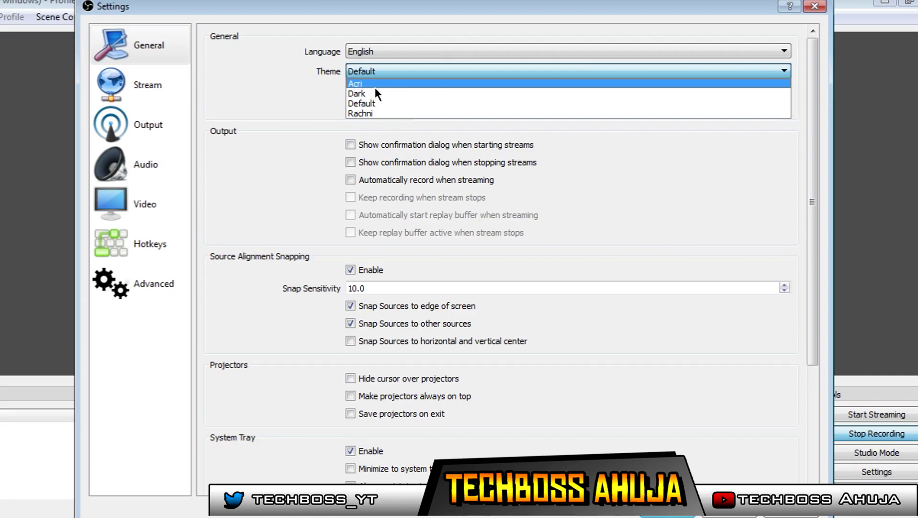
pyautogui.click(384, 93)
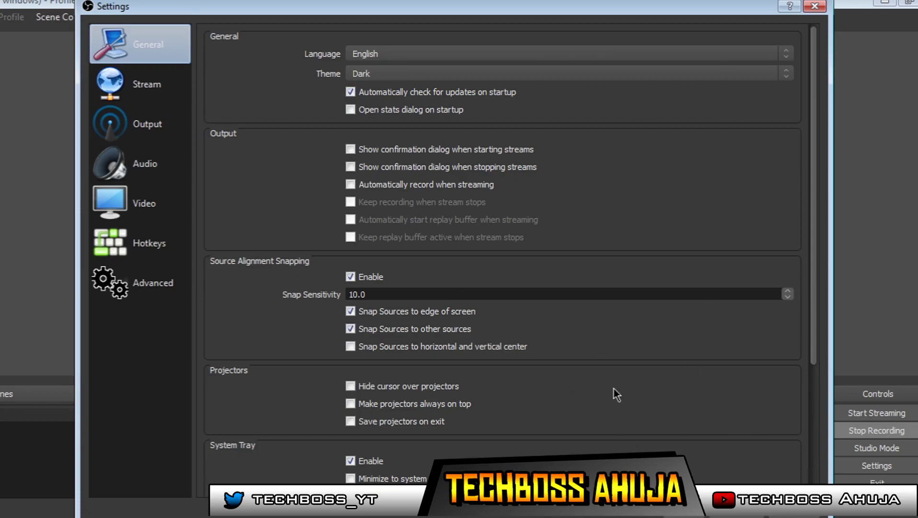
# Step: Show the Output recording settings: mp4, x264, CBR at 50000 bitrate, ultrafast preset
pyautogui.click(160, 128)
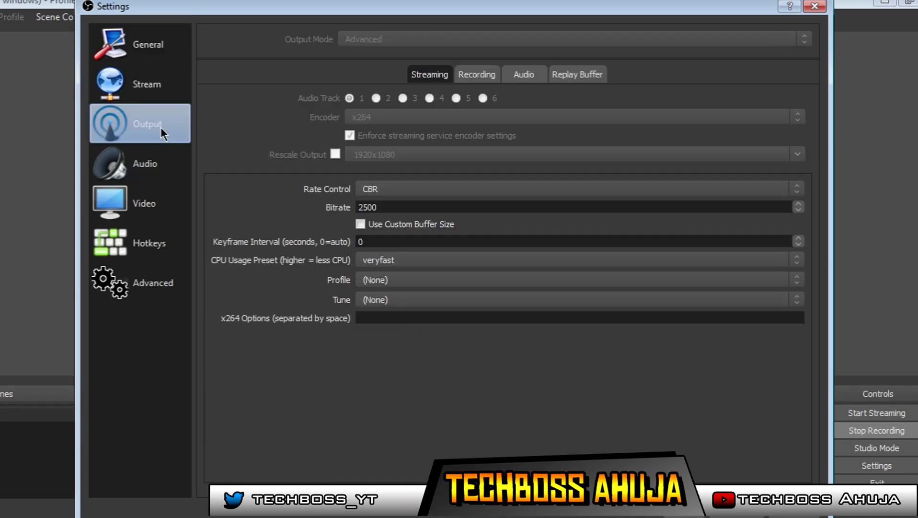
pyautogui.click(489, 76)
pyautogui.click(437, 74)
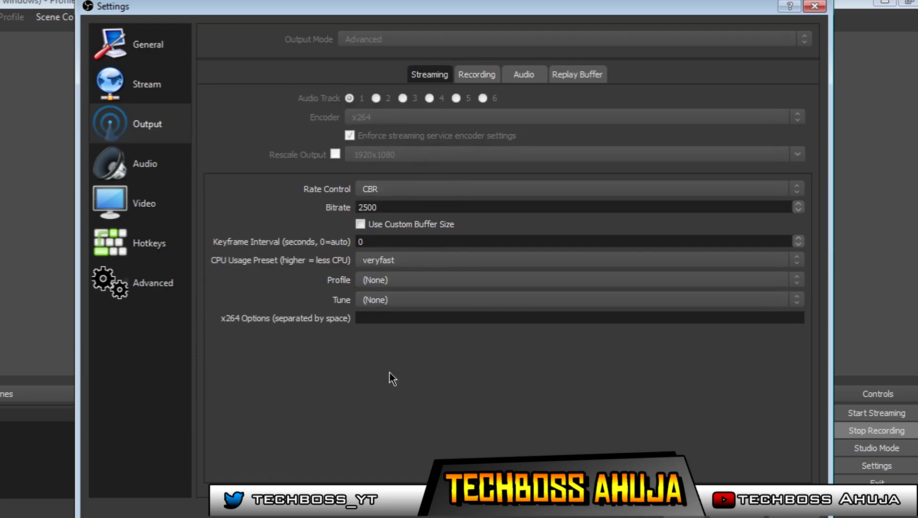
pyautogui.click(475, 77)
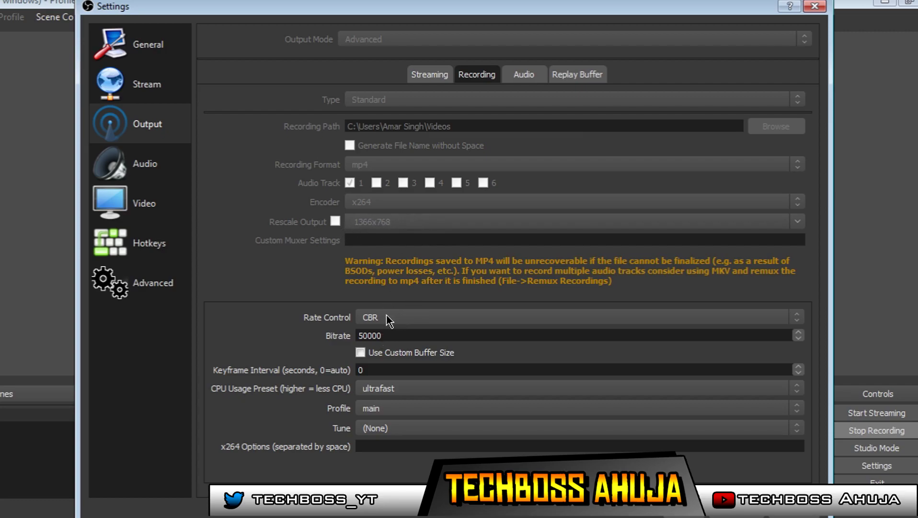
pyautogui.click(372, 319)
pyautogui.click(372, 319)
pyautogui.click(372, 319)
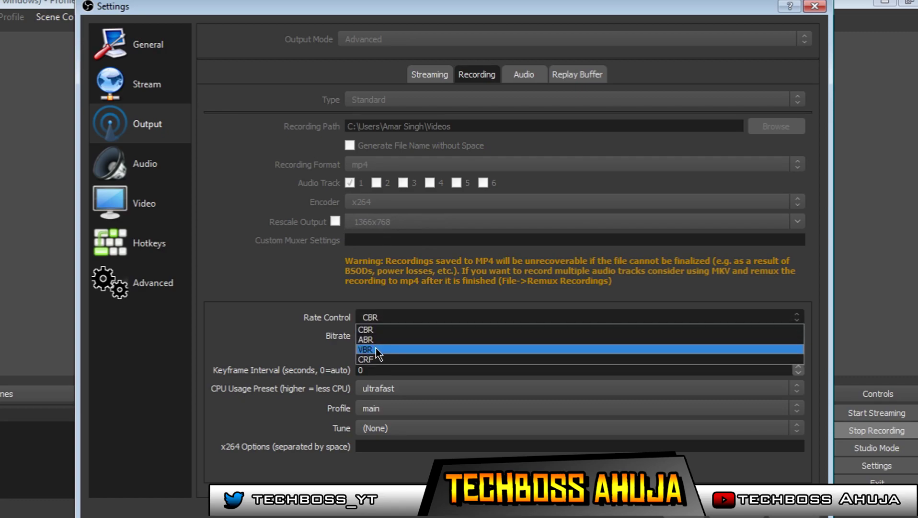
pyautogui.click(375, 349)
pyautogui.click(393, 315)
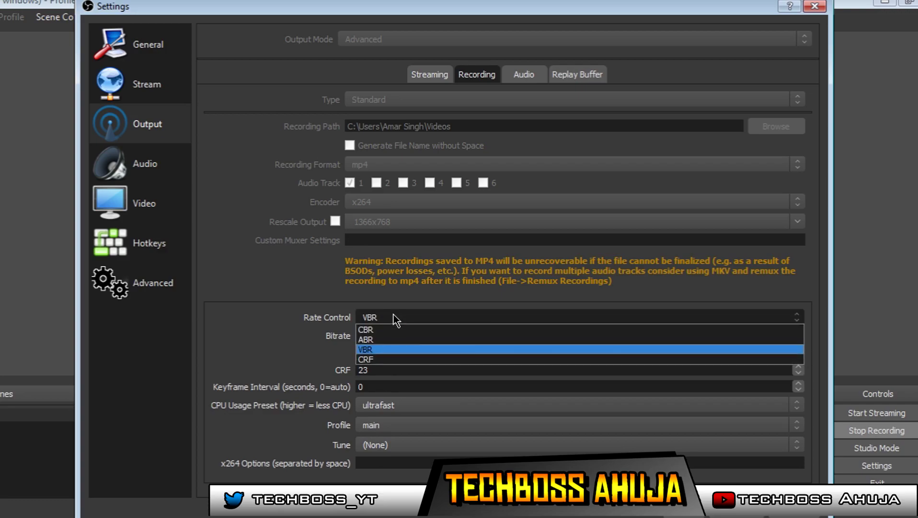
pyautogui.click(388, 329)
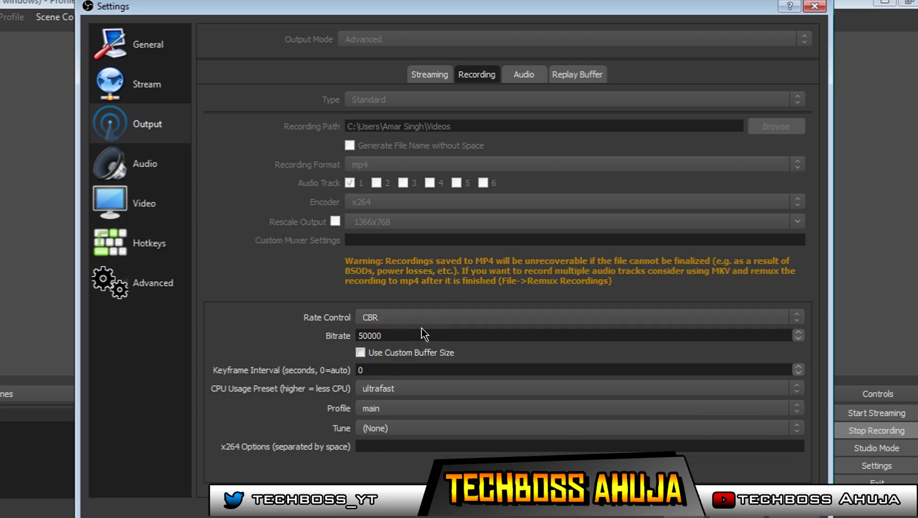
pyautogui.moveTo(421, 332); pyautogui.dragTo(316, 332)
pyautogui.click(379, 335)
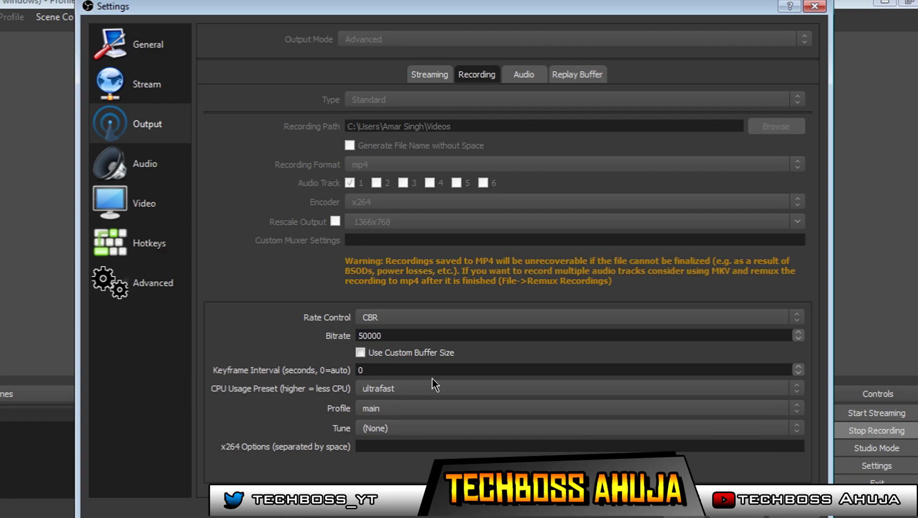
pyautogui.click(416, 345)
pyautogui.moveTo(375, 369); pyautogui.dragTo(290, 369)
pyautogui.click(423, 391)
# Step: Keep the CPU usage preset on ultrafast, then view the Audio page at 48khz Stereo
pyautogui.click(423, 391)
pyautogui.click(424, 391)
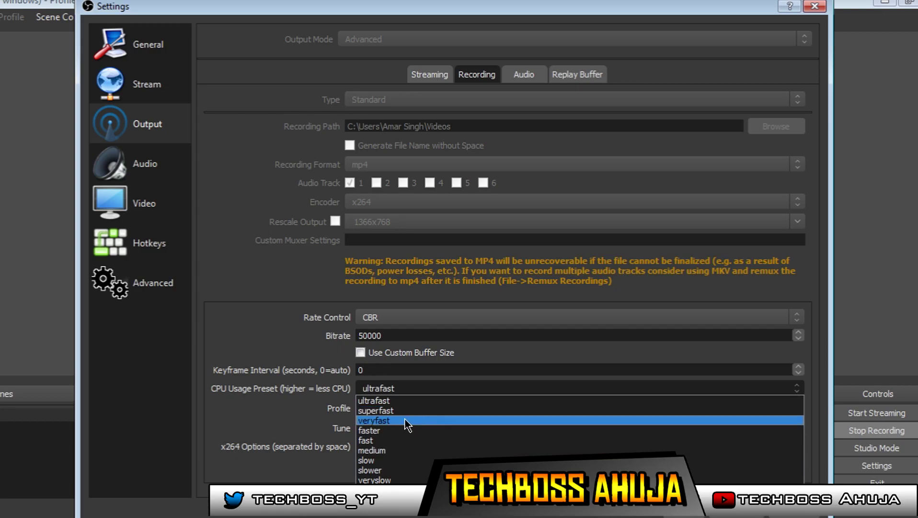
pyautogui.click(415, 400)
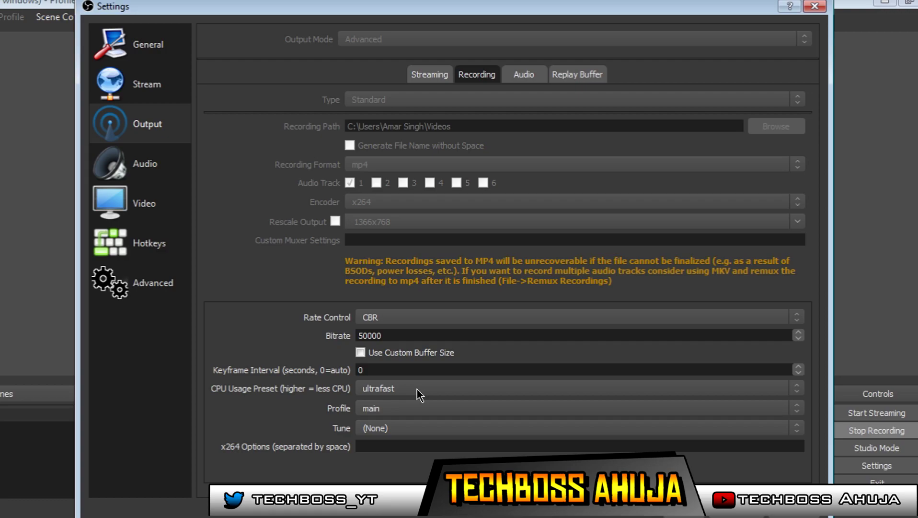
pyautogui.click(417, 389)
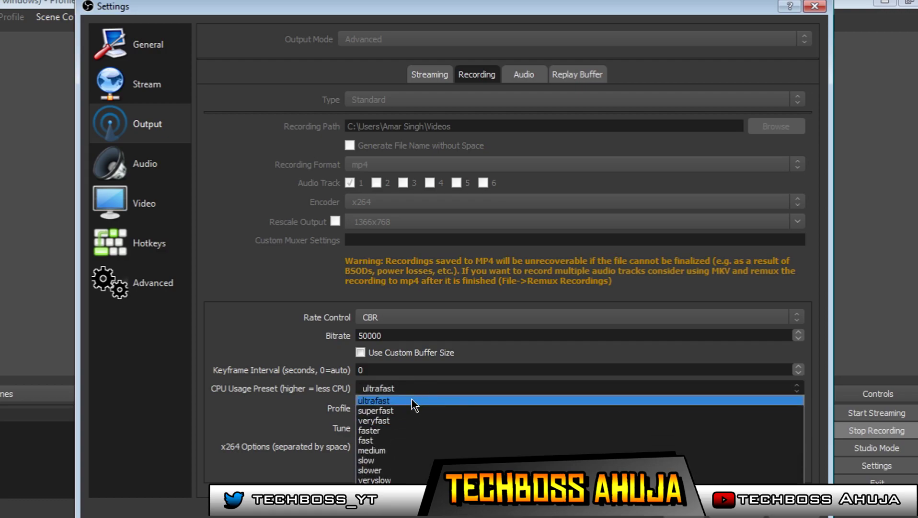
pyautogui.click(413, 401)
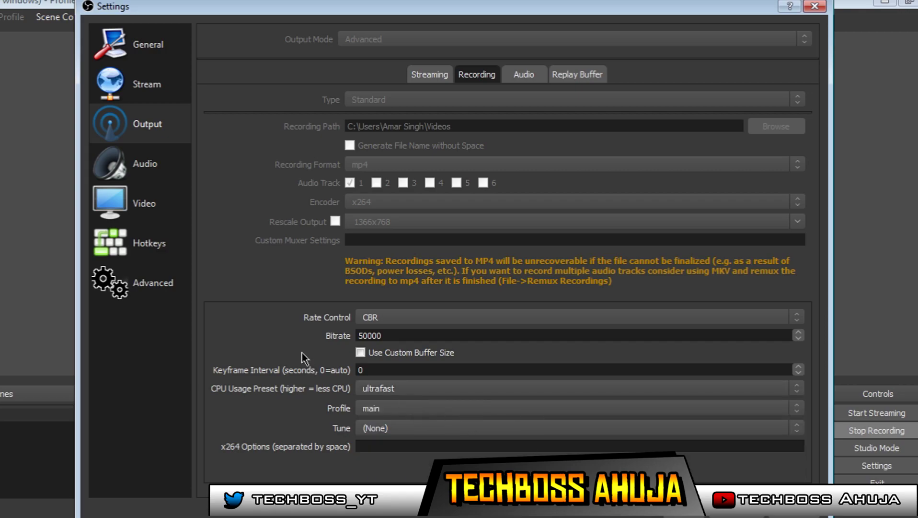
pyautogui.click(123, 175)
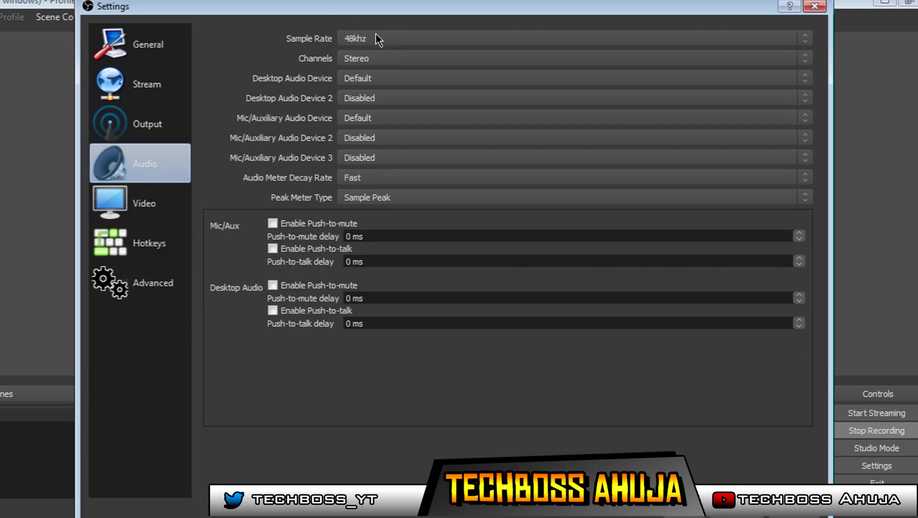
# Step: Keep the sample rate at 48khz and view the 1366x768, 60 FPS Video page
pyautogui.click(376, 35)
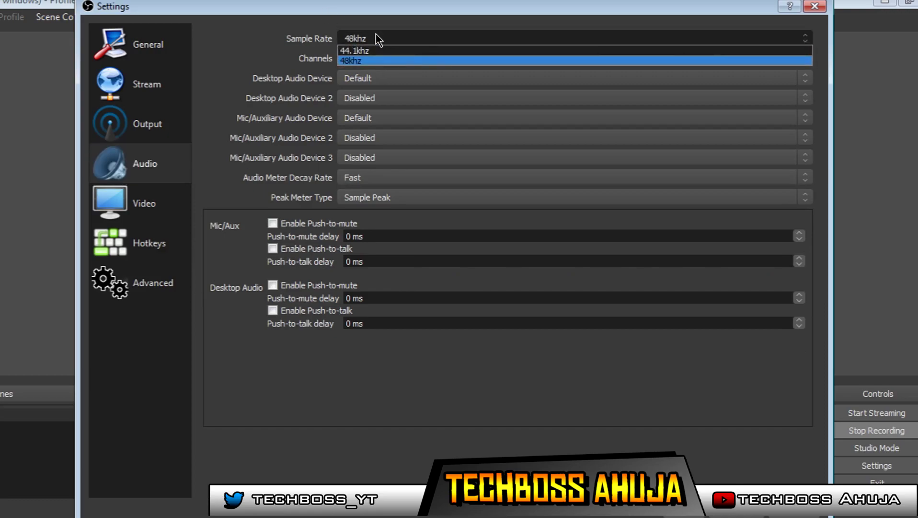
pyautogui.click(376, 35)
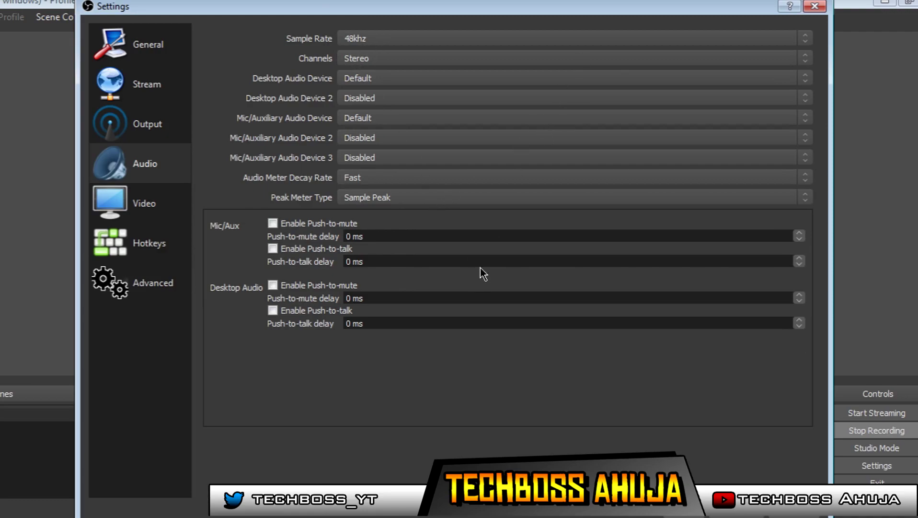
pyautogui.click(133, 219)
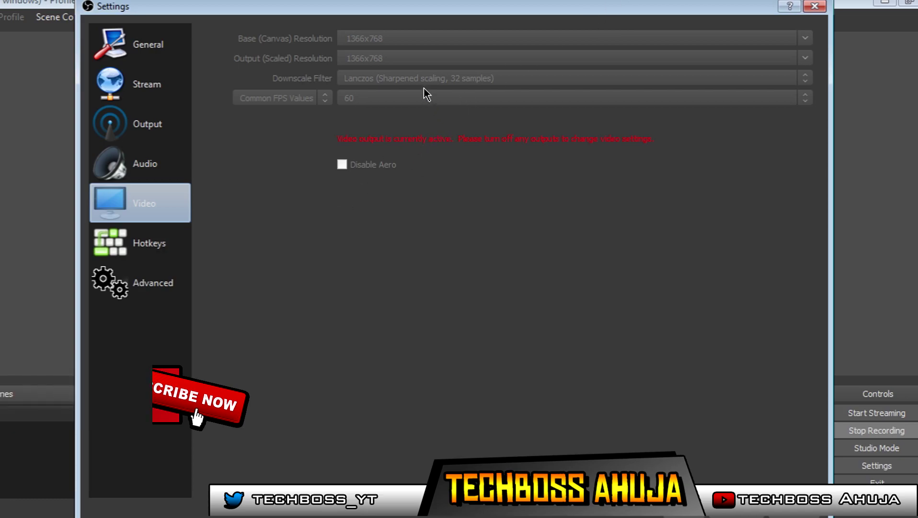
# Step: Look over the Hotkeys, Advanced, Video and Audio pages, ending on the Output settings
pyautogui.click(155, 251)
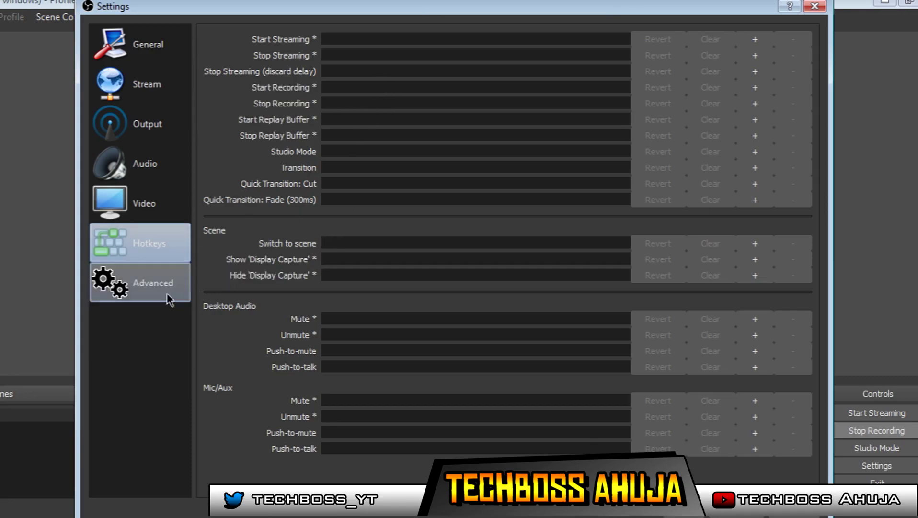
pyautogui.click(104, 279)
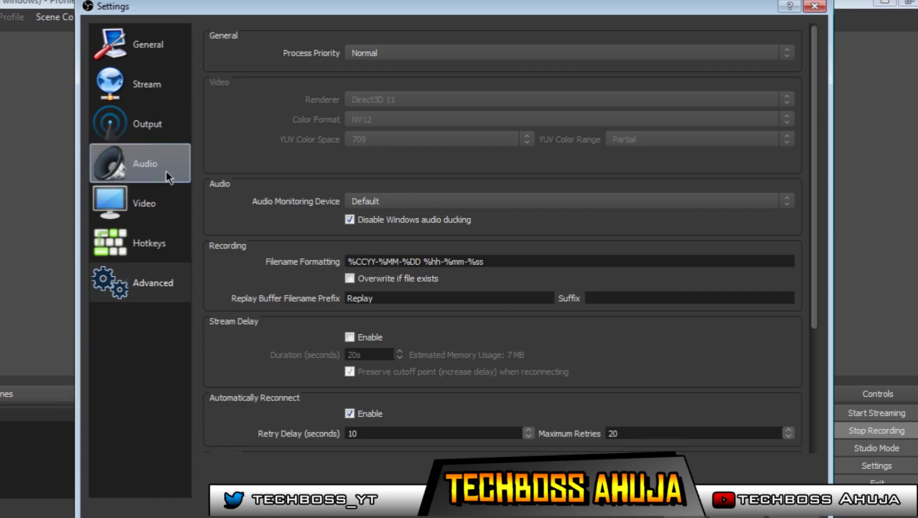
pyautogui.click(160, 220)
pyautogui.click(155, 230)
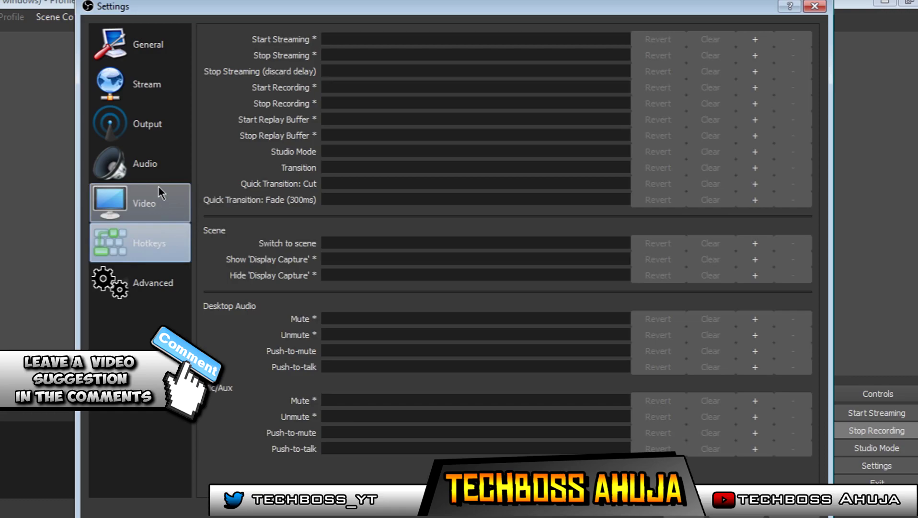
pyautogui.click(159, 188)
pyautogui.click(162, 166)
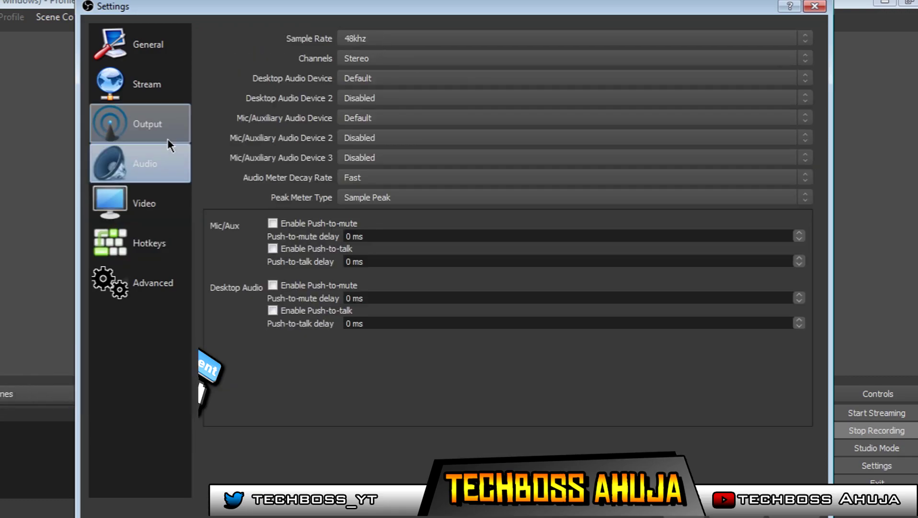
pyautogui.click(167, 138)
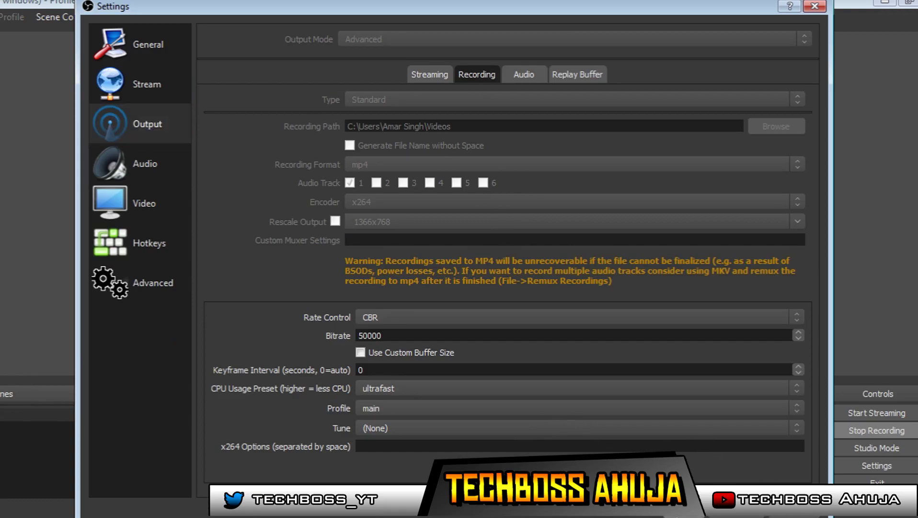
# Step: Close the settings and move the seven desktop icons into a column near the centre
pyautogui.press('Return')
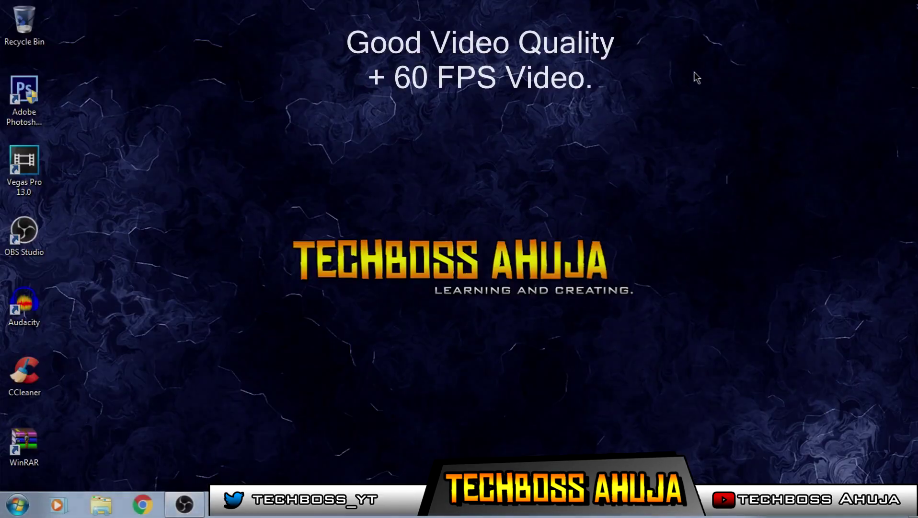
pyautogui.moveTo(555, 199); pyautogui.dragTo(385, 225)
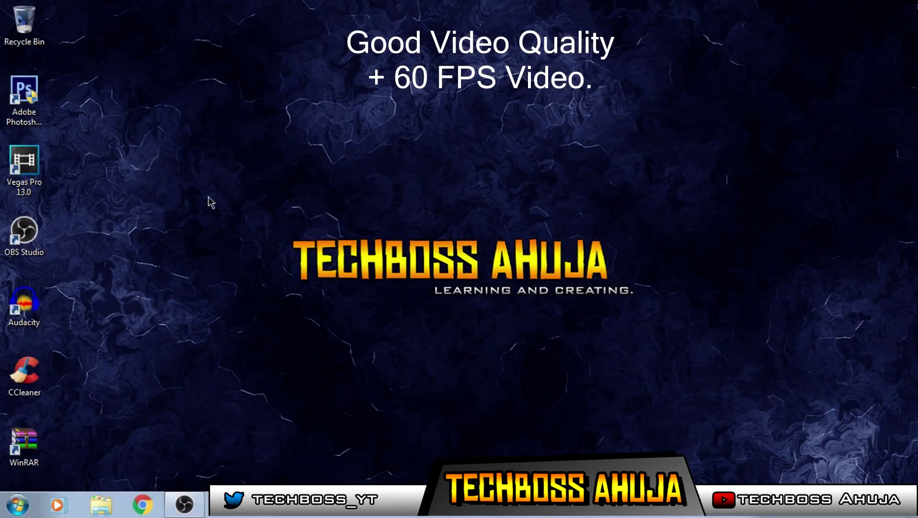
pyautogui.moveTo(207, 201); pyautogui.dragTo(342, 294)
pyautogui.moveTo(311, 192); pyautogui.dragTo(686, 366)
pyautogui.moveTo(215, 221); pyautogui.dragTo(396, 266)
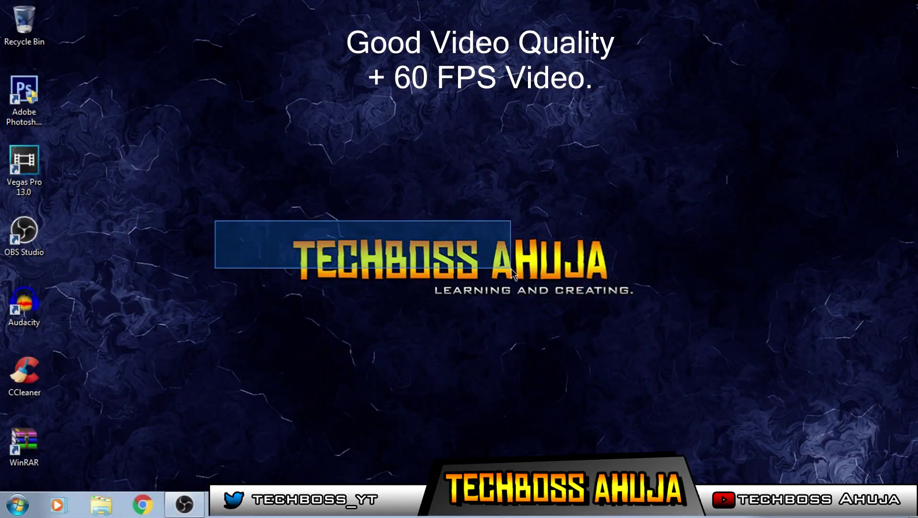
pyautogui.moveTo(448, 231); pyautogui.dragTo(418, 225)
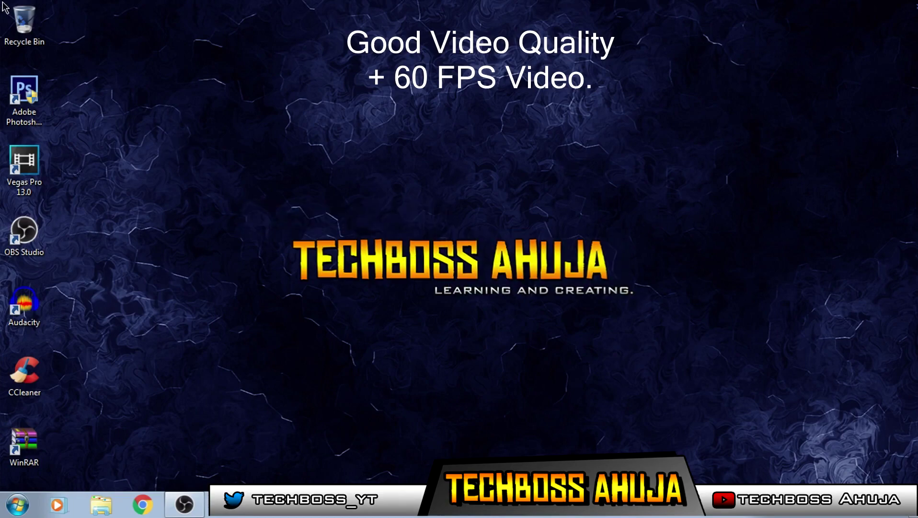
pyautogui.moveTo(2, 3); pyautogui.dragTo(48, 469)
pyautogui.moveTo(29, 24); pyautogui.dragTo(535, 52)
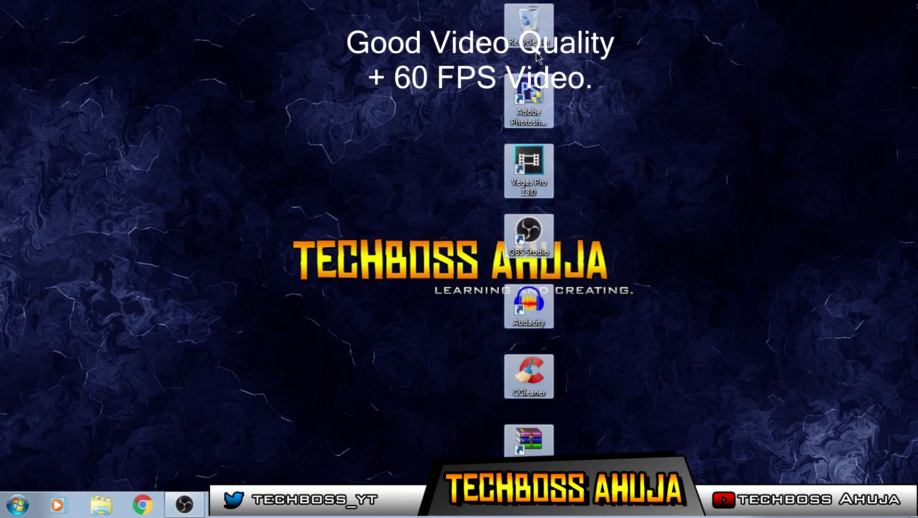